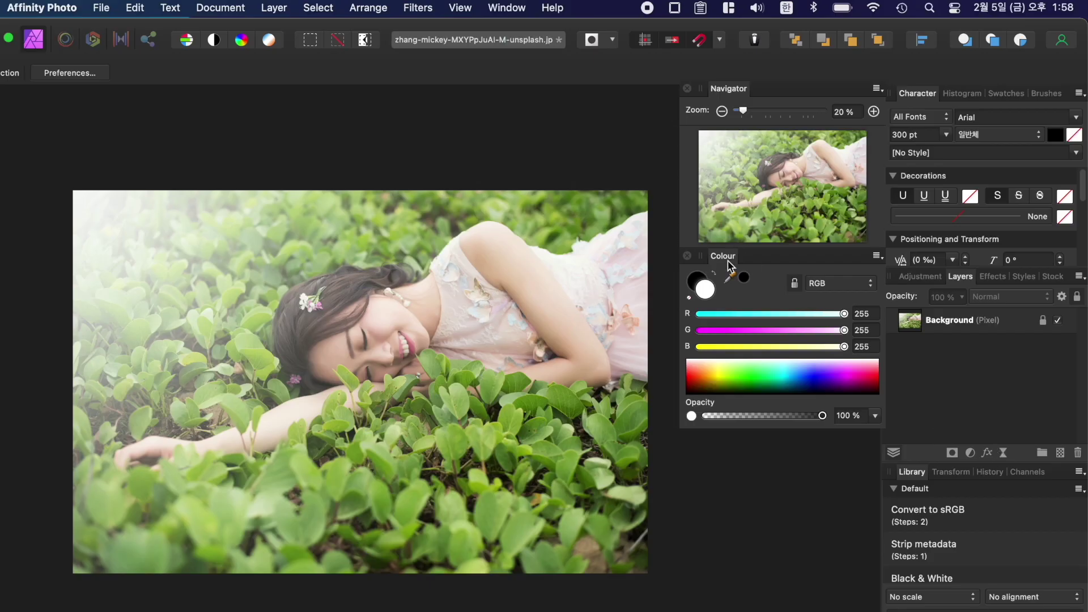
Dock the Colour panel in the Character panel's group and place the Histogram panel directly below the Navigator.
drag(729, 263, 707, 267)
click(980, 94)
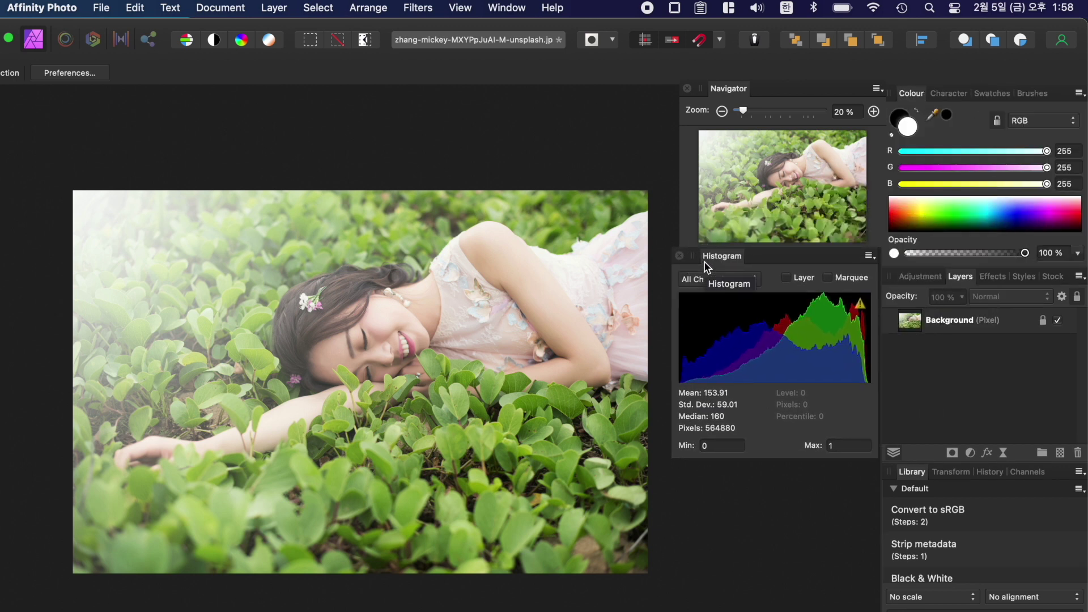
drag(733, 258, 761, 264)
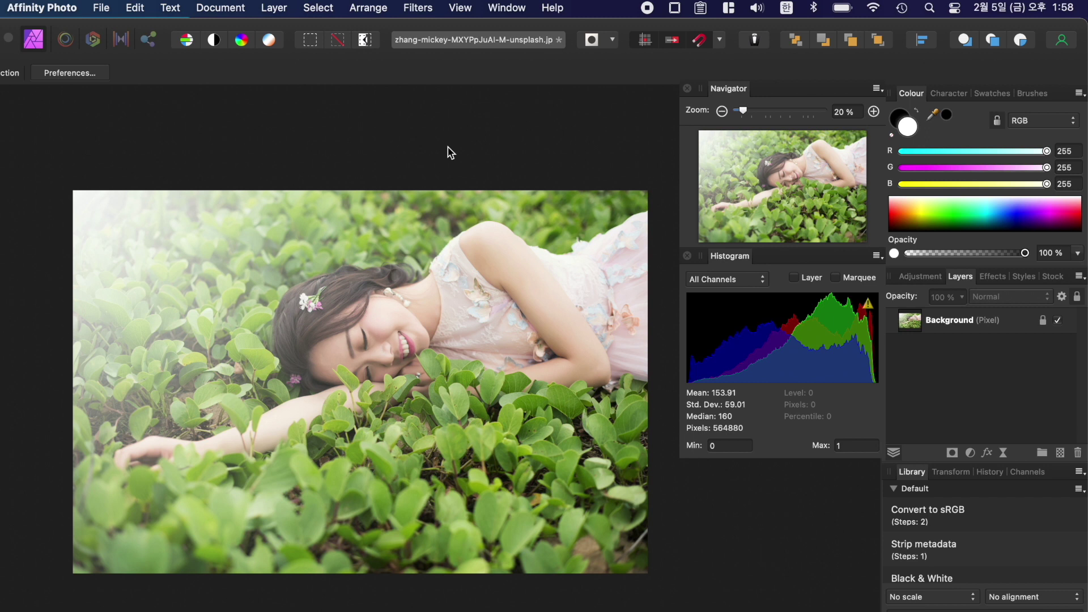
Save the current panel layout as a new studio preset named test2.
click(460, 7)
mouse_move(547, 384)
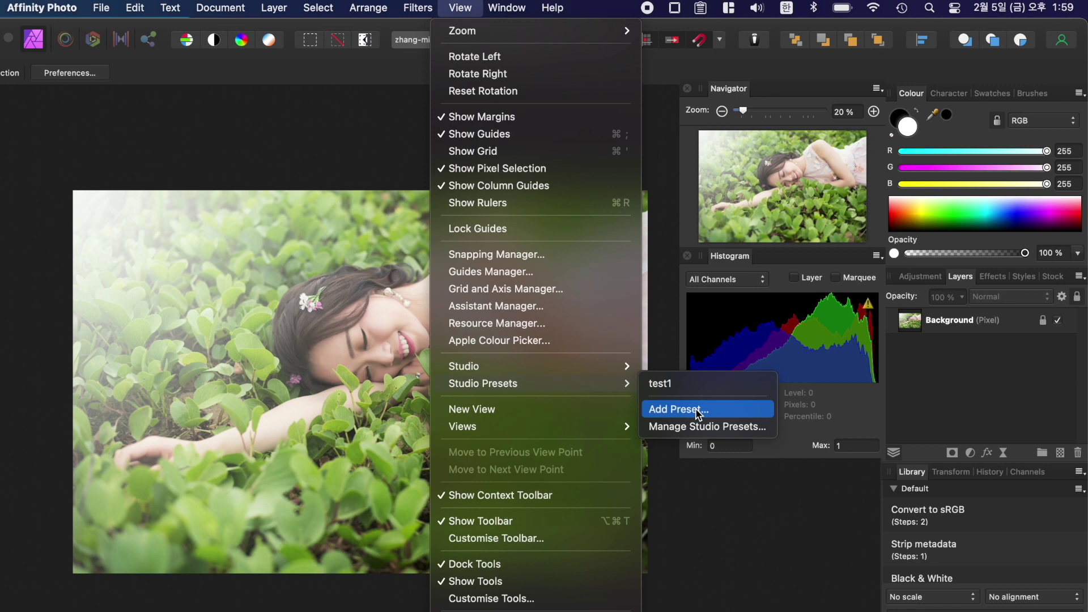
click(697, 409)
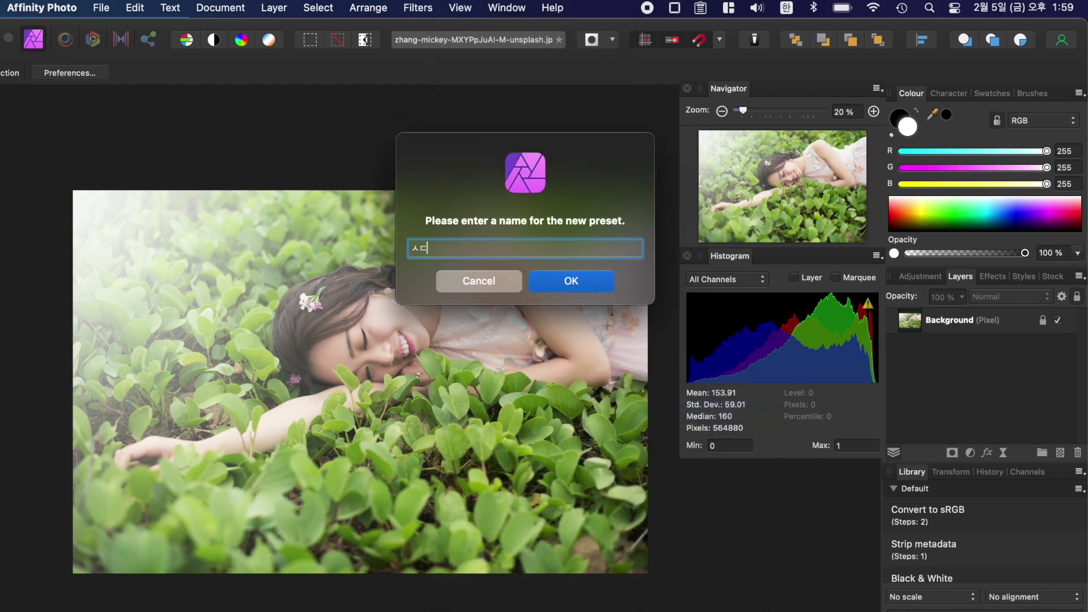
text(test2)
key(Return)
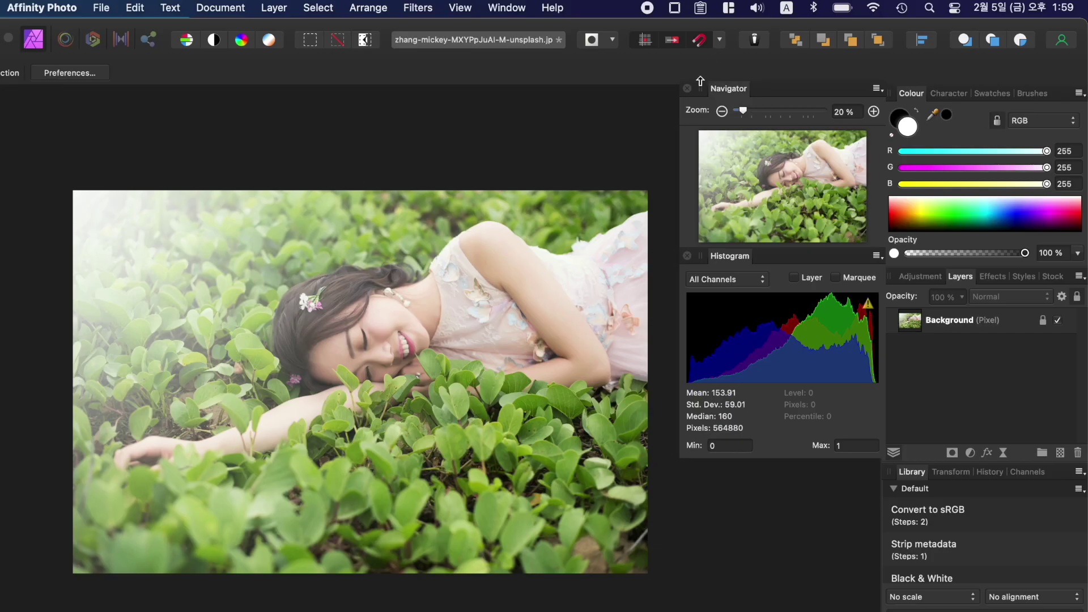
Close the Navigator and Histogram panels and detach the Character panel so it floats over the canvas.
click(689, 90)
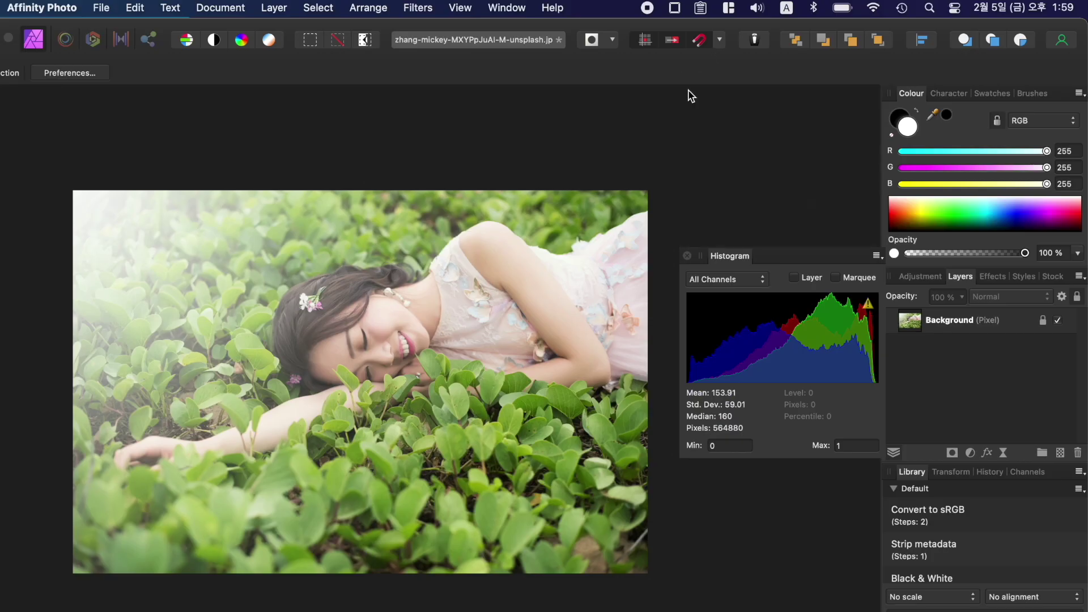
click(689, 256)
drag(950, 94, 721, 194)
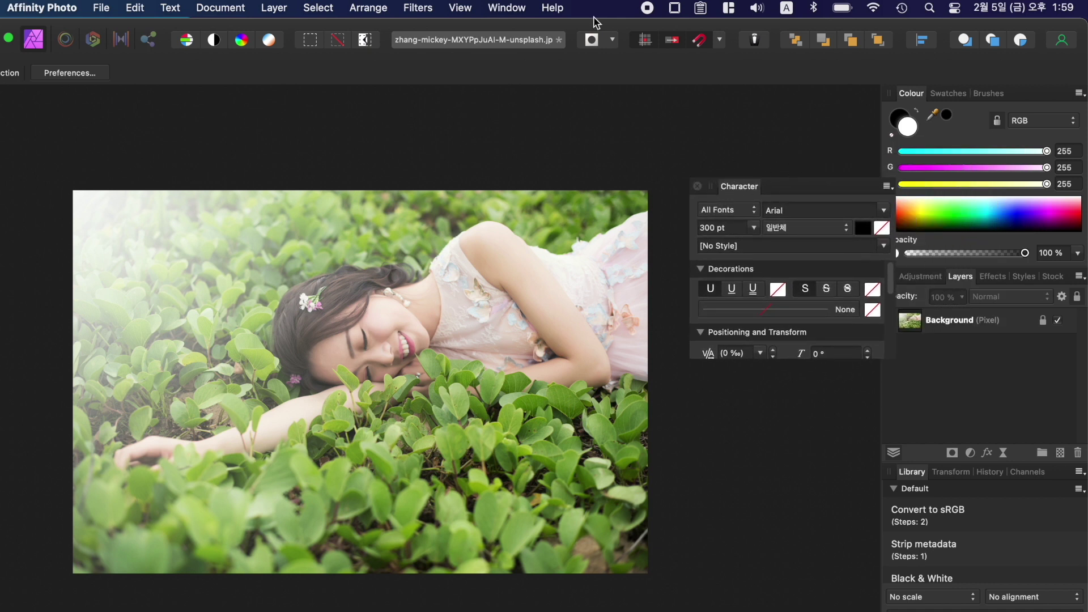
Restore the panel layout from the test2 studio preset and switch to the test1 preset.
click(472, 7)
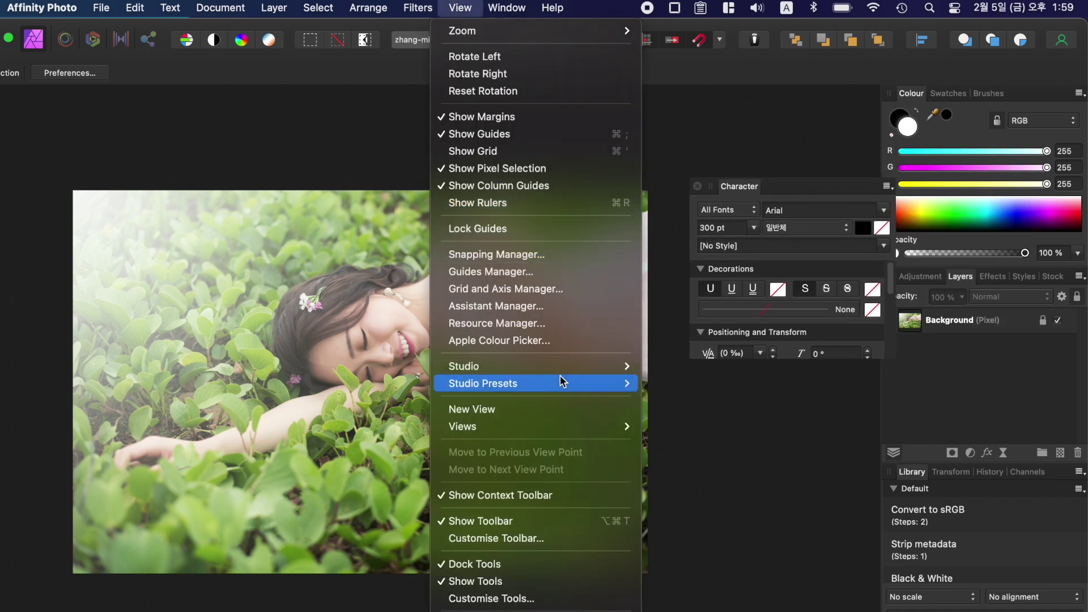
mouse_move(617, 367)
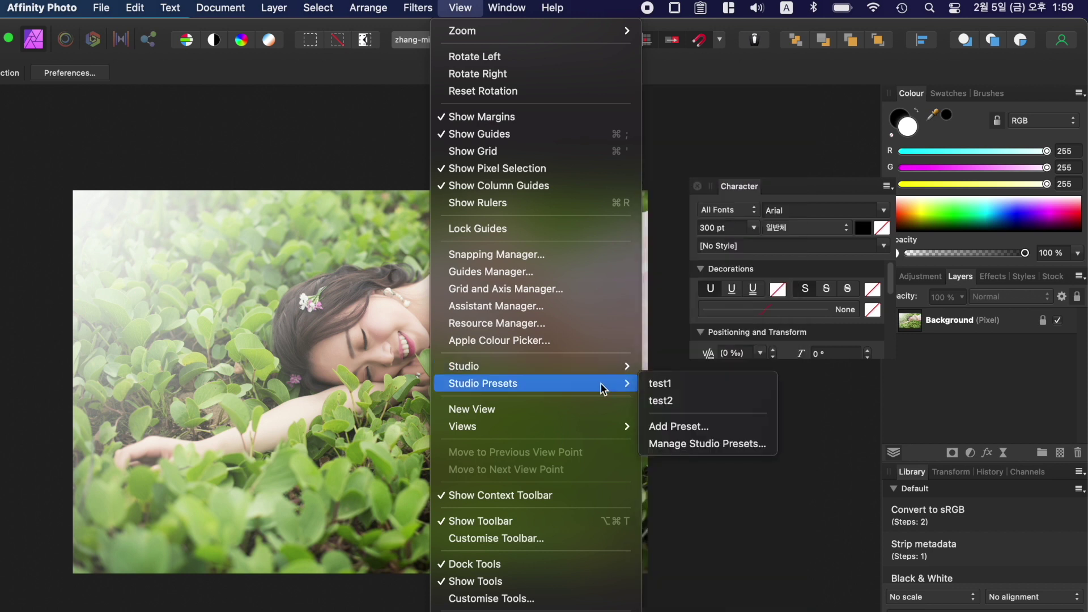
click(656, 402)
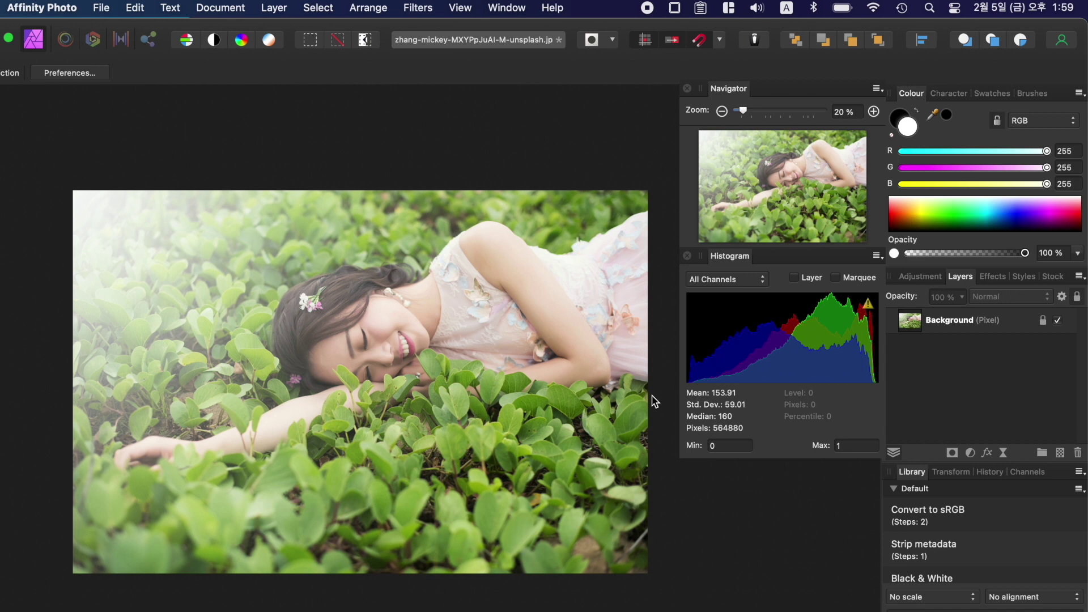
click(460, 8)
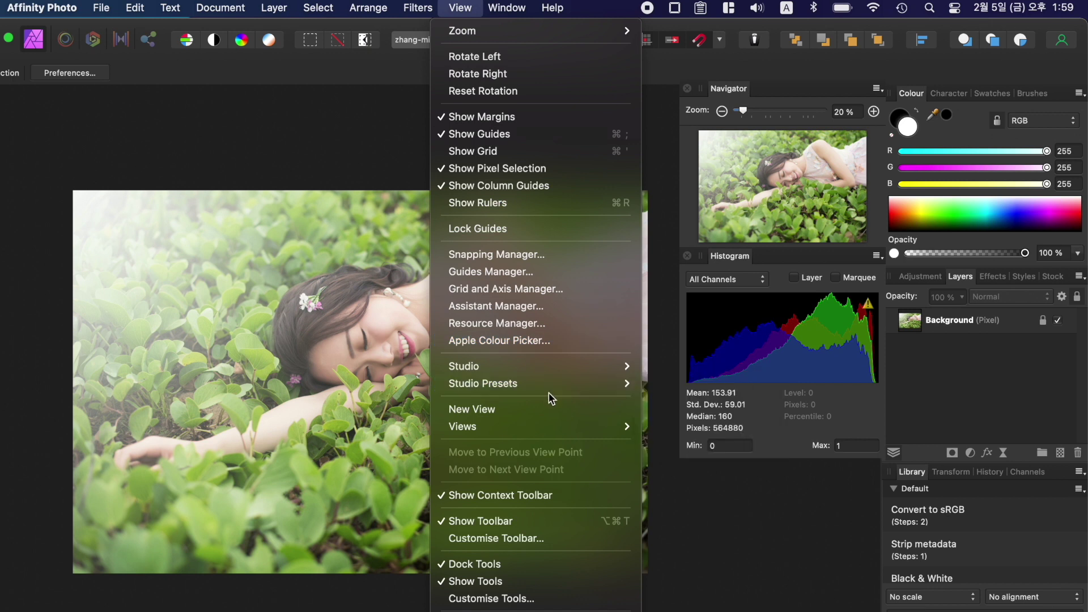
click(657, 384)
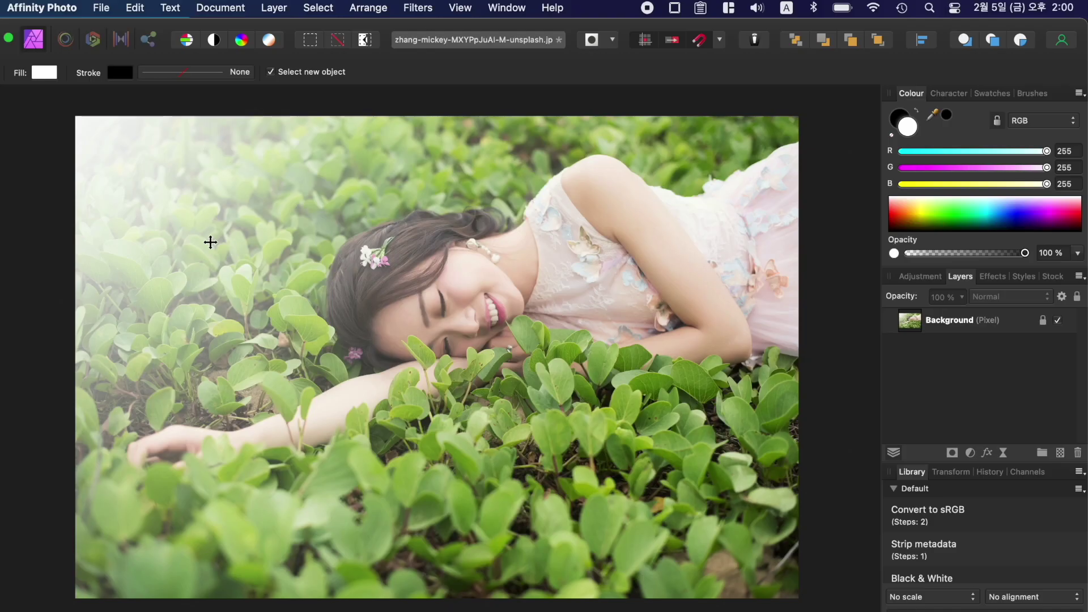
Draw a white circle on the leaves beside the woman's head and place a linked duplicate diagonally below it.
drag(171, 219, 265, 313)
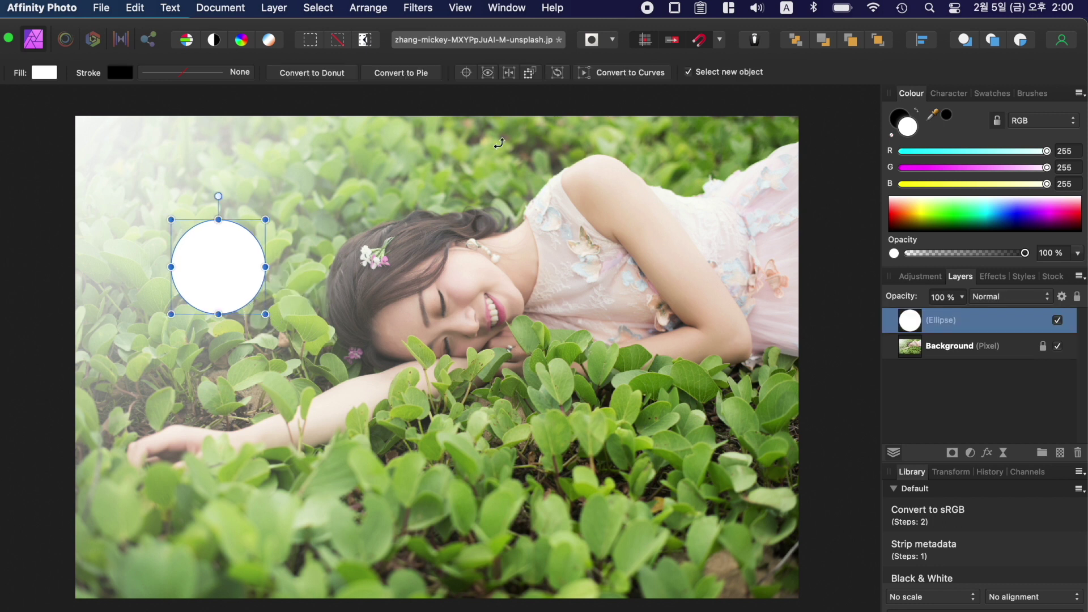
click(275, 7)
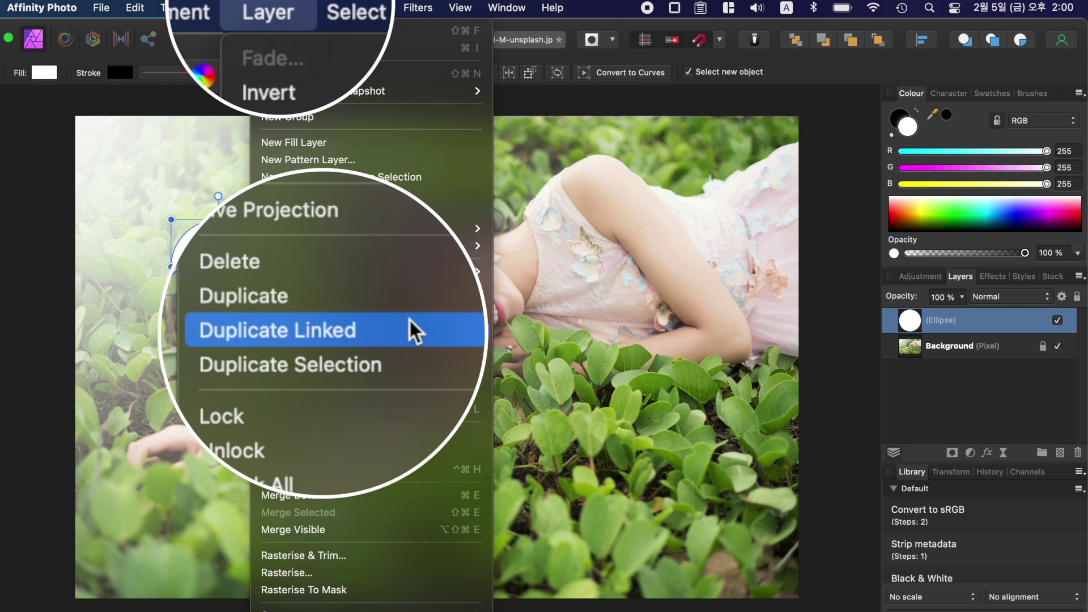
click(364, 328)
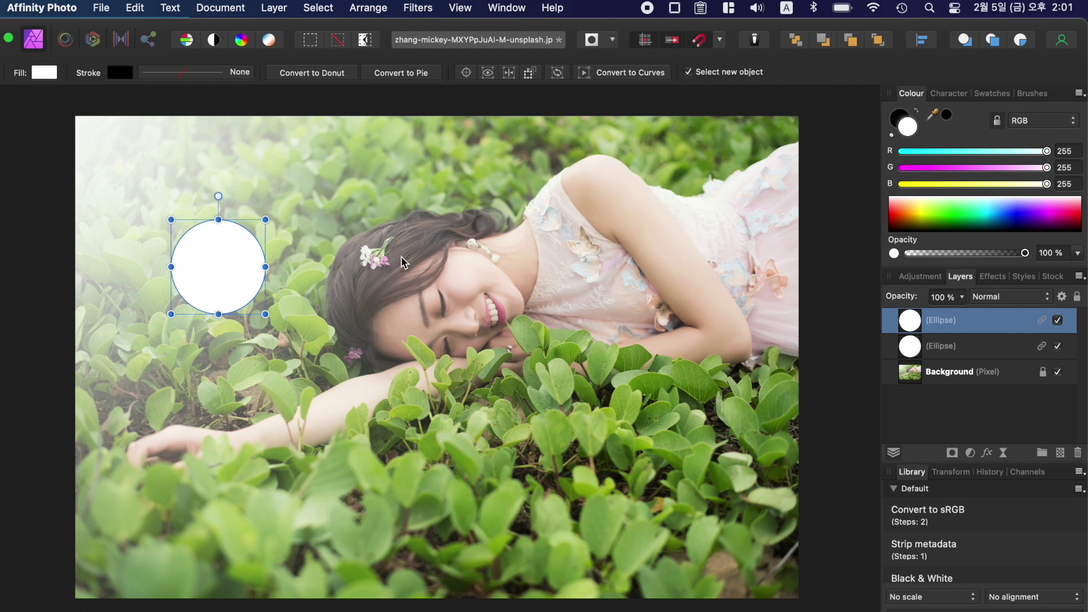
drag(213, 260, 312, 357)
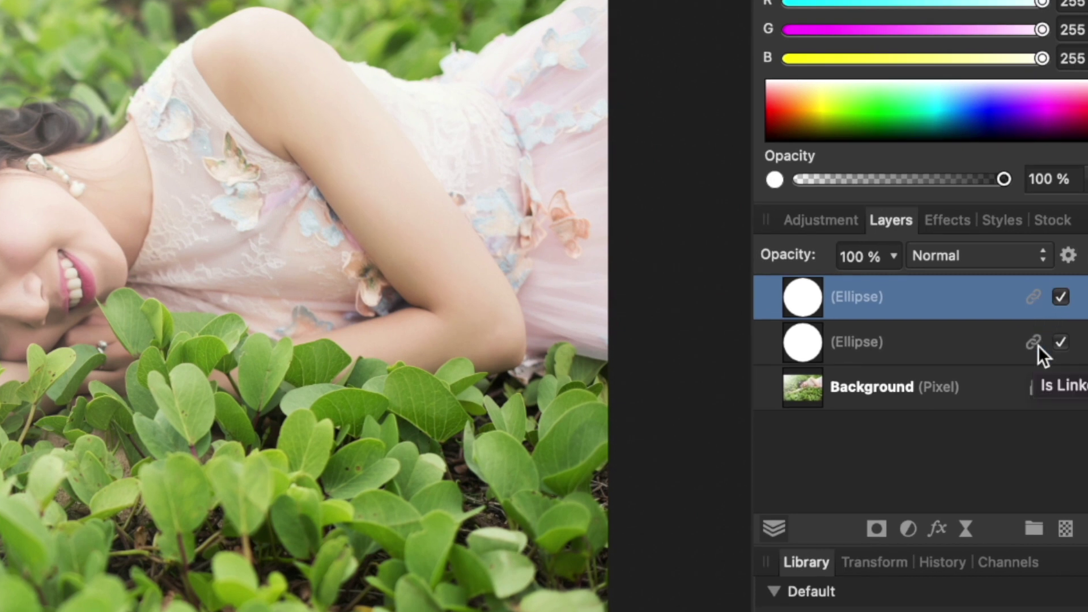
Recolour the linked circles light green (RGB 137, 255, 162) and move both further from the woman's head.
click(1065, 299)
click(1065, 298)
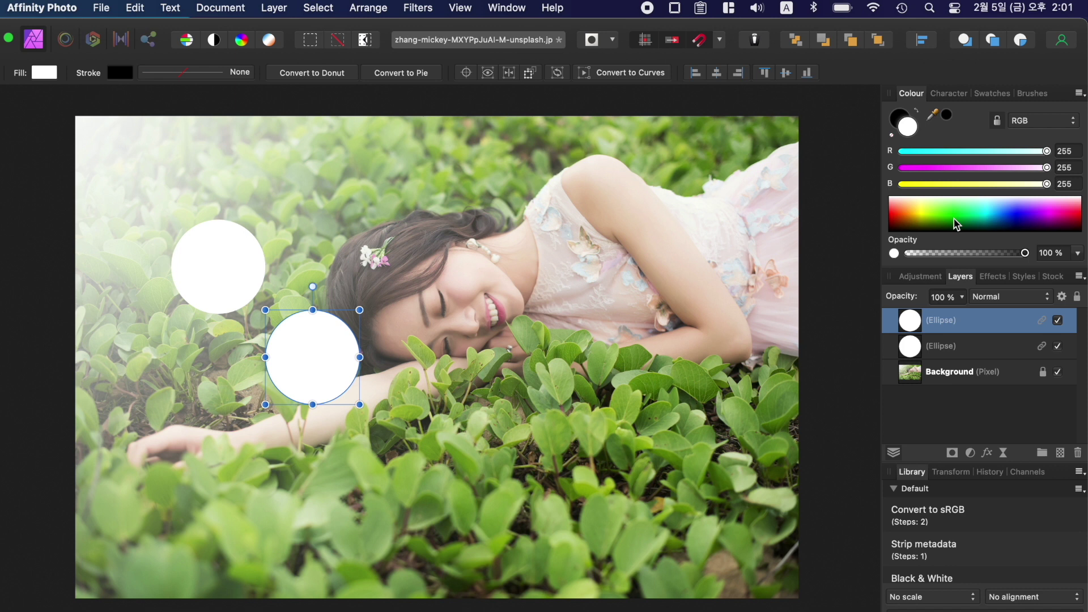
mouse_move(957, 224)
mouse_down()
mouse_move(993, 214)
mouse_move(980, 205)
mouse_move(970, 228)
mouse_move(955, 218)
mouse_move(971, 218)
mouse_move(950, 218)
mouse_move(966, 226)
mouse_move(961, 199)
mouse_move(962, 209)
mouse_up()
drag(317, 383, 241, 389)
drag(226, 286, 180, 254)
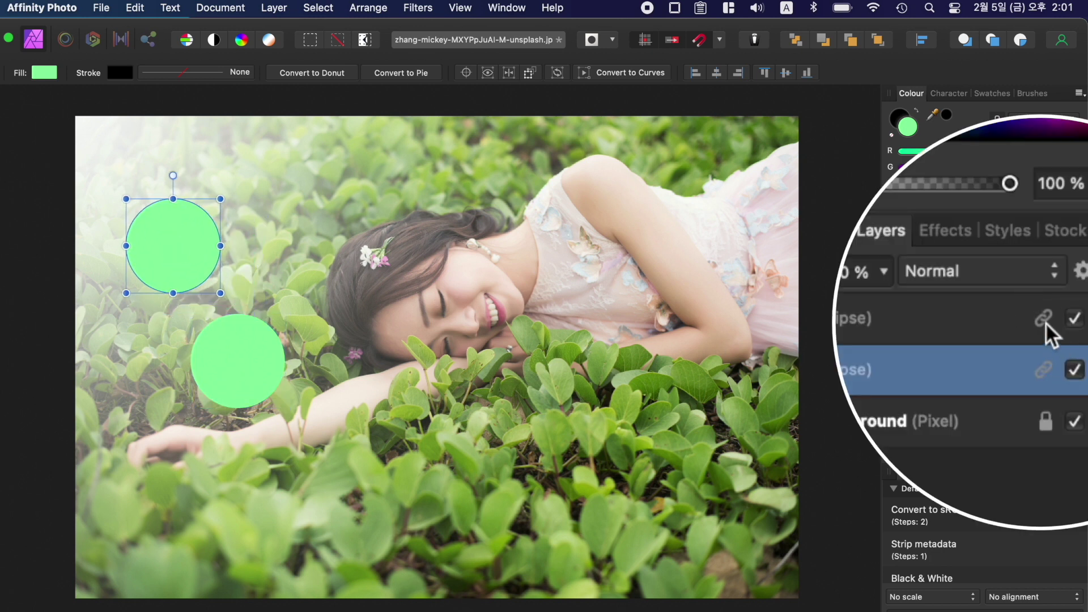
Unlink opacity and visibility between the two circles and set the lower circle's opacity to 50%.
click(1045, 321)
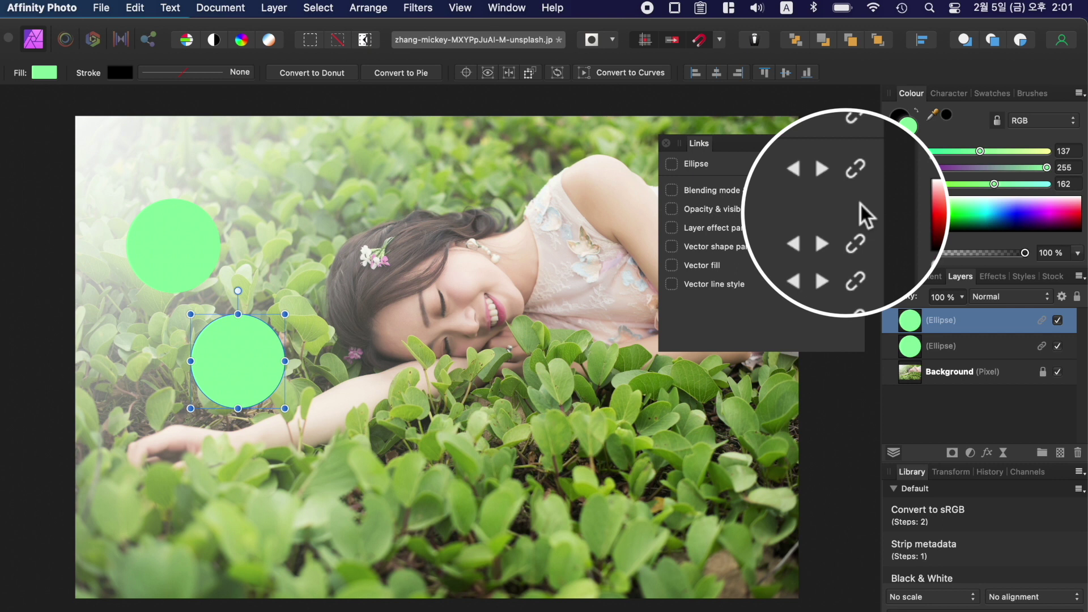
click(962, 297)
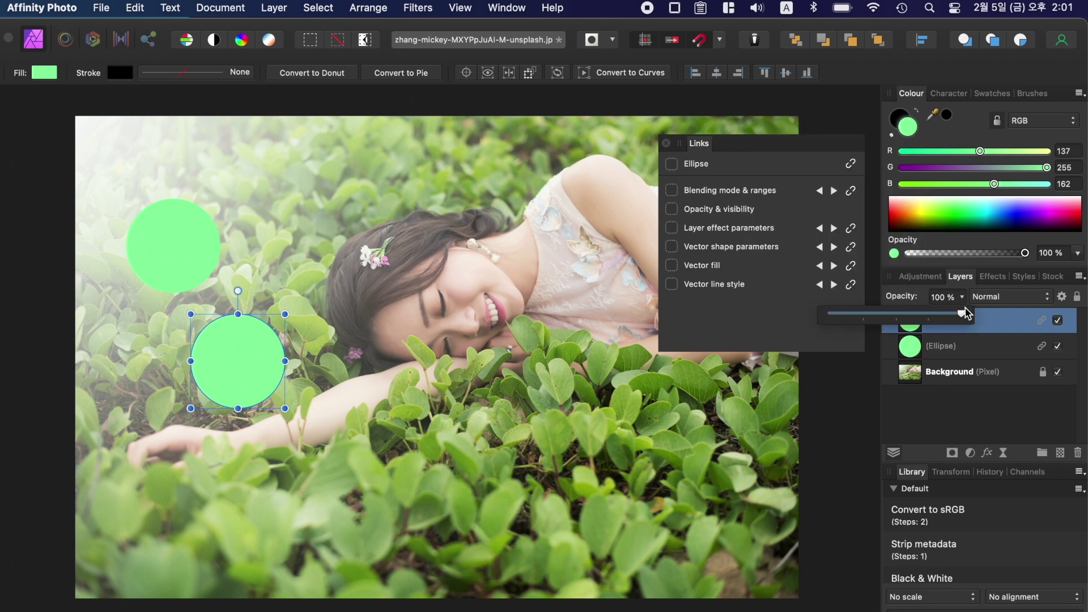
drag(961, 318, 895, 333)
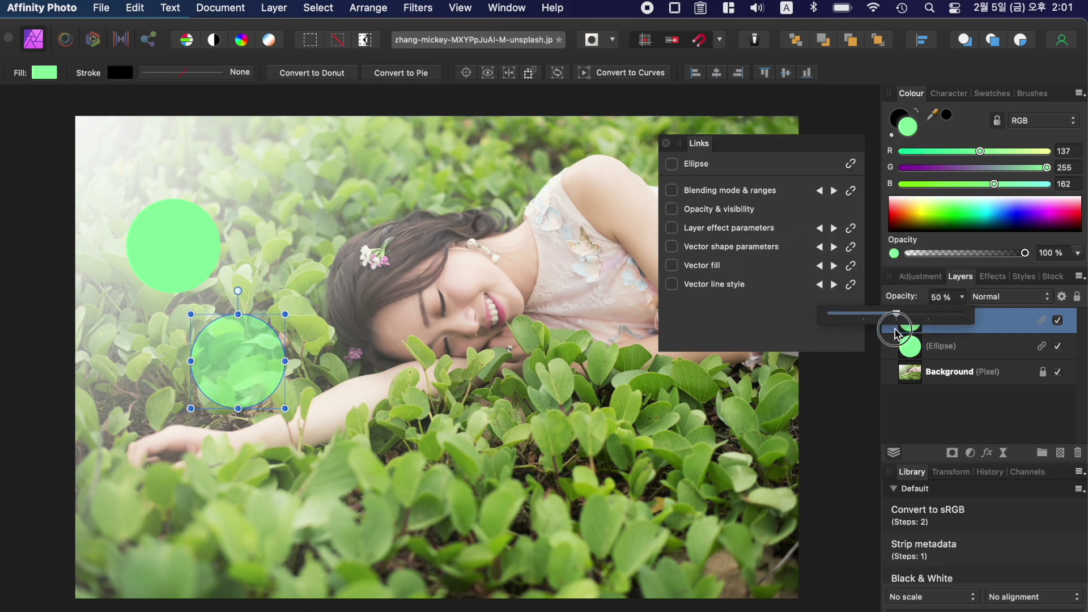
Change the linked fill of both circles to mint green (RGB 127, 255, 193) and close the link settings.
click(965, 212)
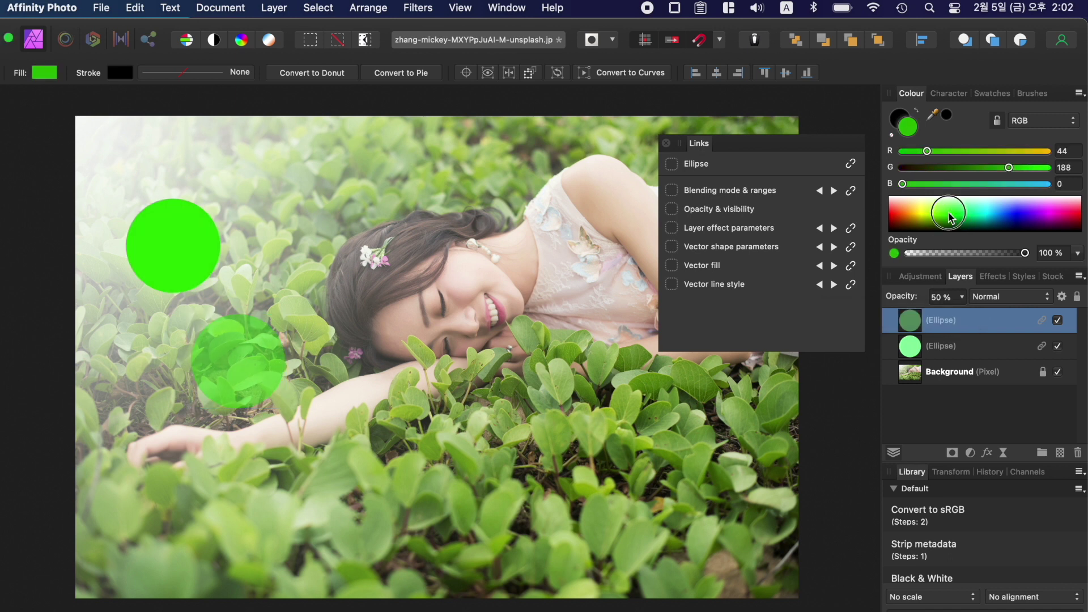
drag(969, 213, 969, 205)
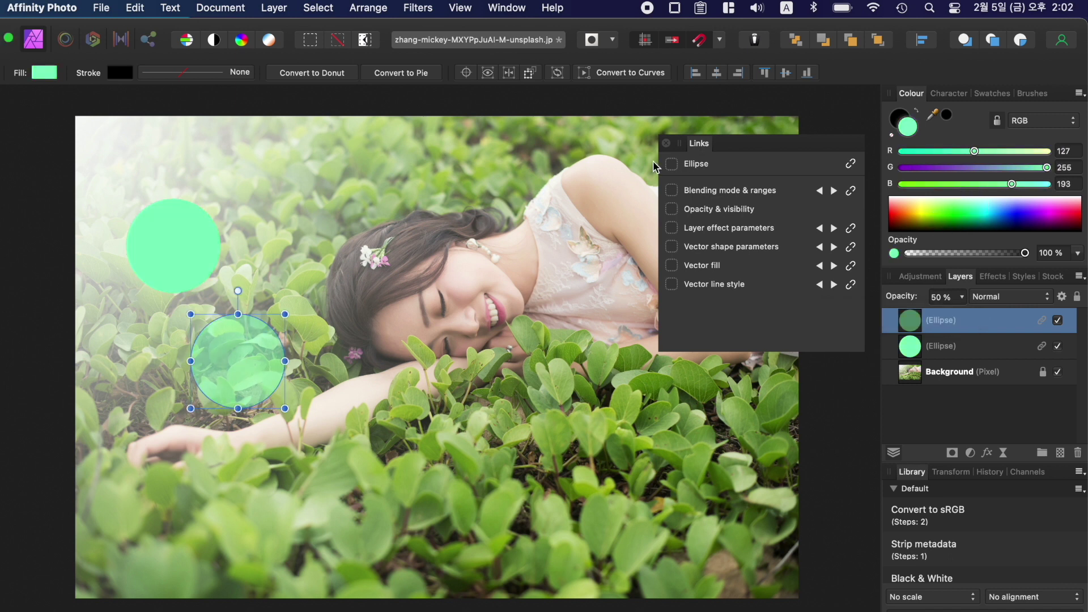
click(667, 143)
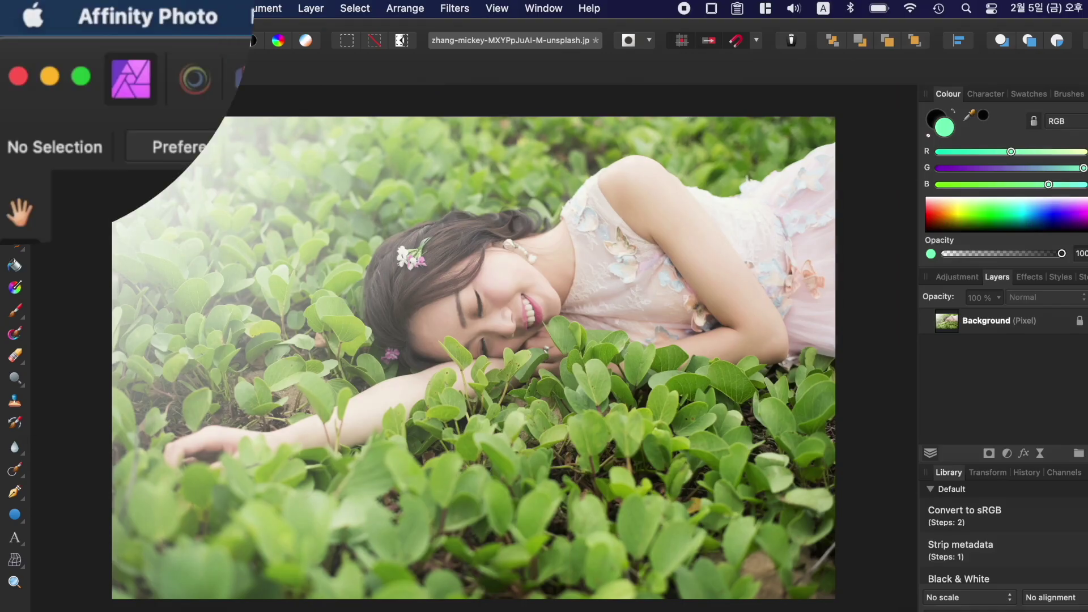
Look at the account's purchased add-ons and browse the discounted bundles in the Affinity store in Safari.
click(100, 8)
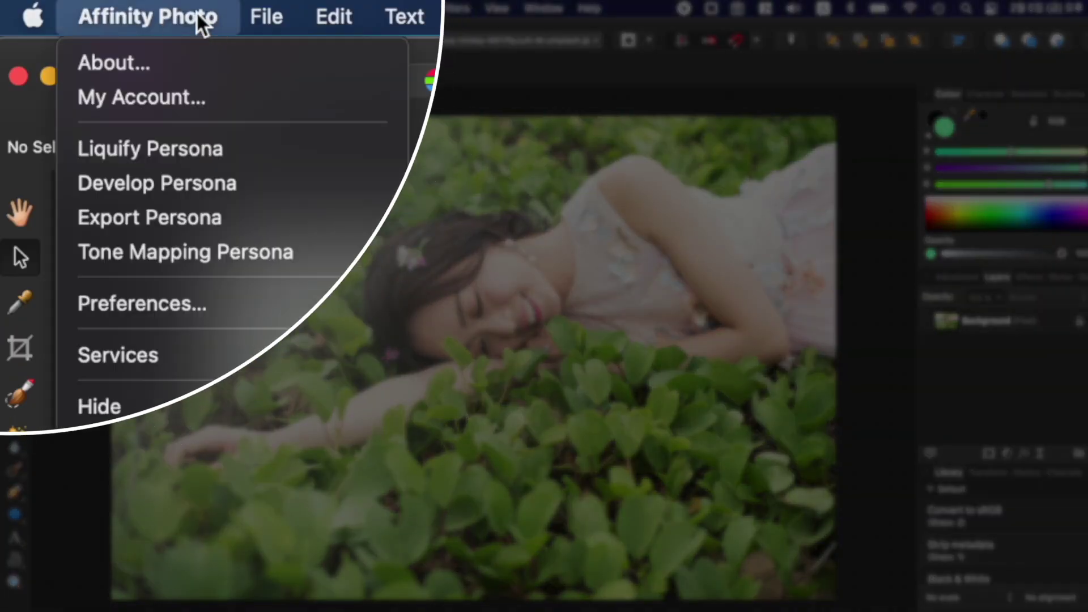
click(192, 90)
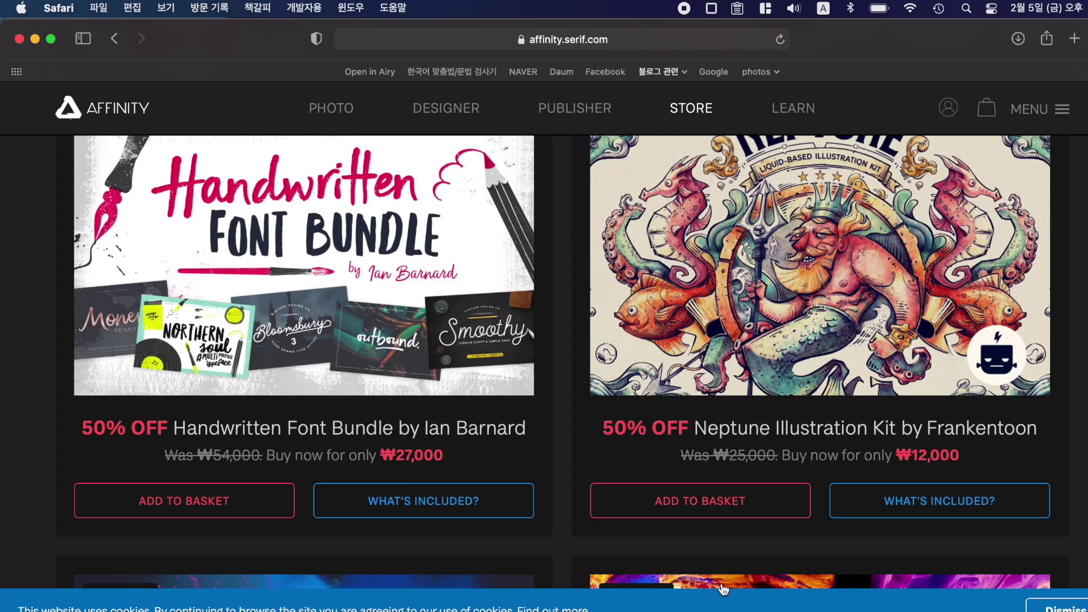
scroll(704, 306, up, 4)
scroll(705, 306, down, 3)
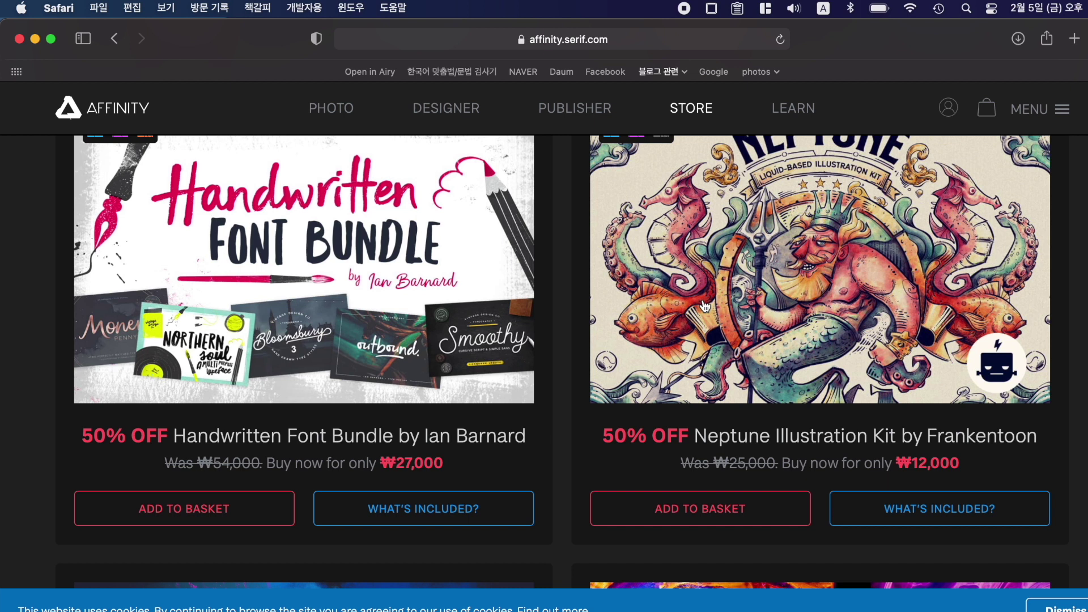
scroll(704, 306, down, 7)
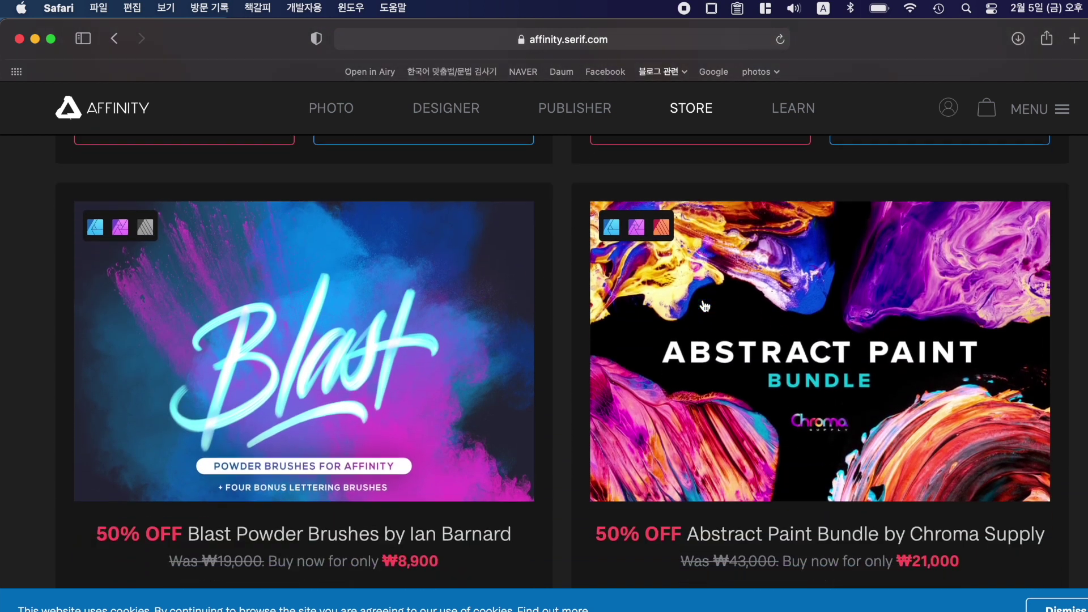
scroll(705, 306, down, 2)
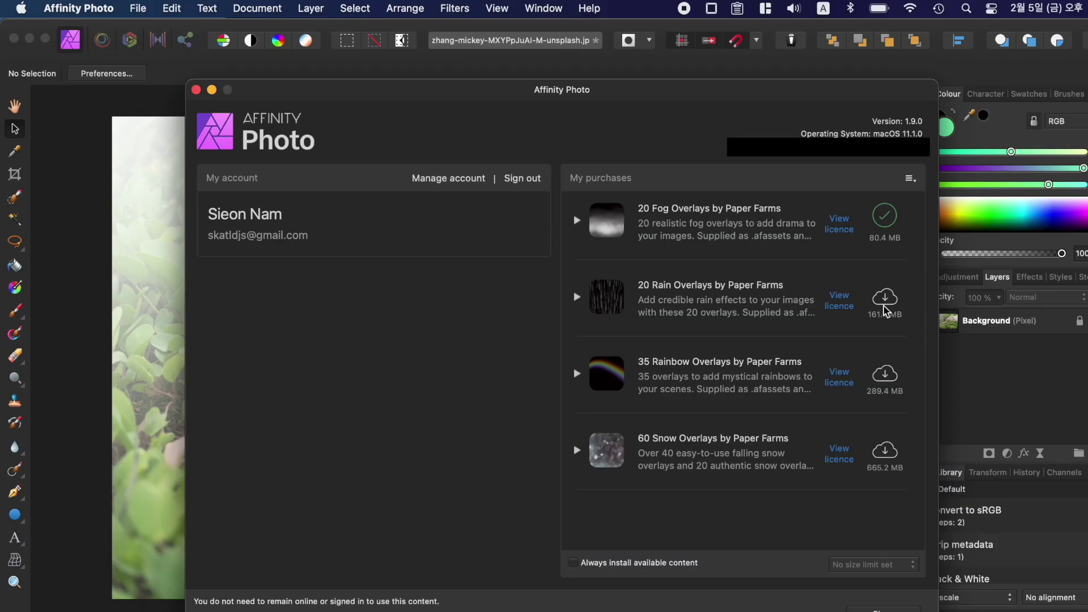
click(195, 89)
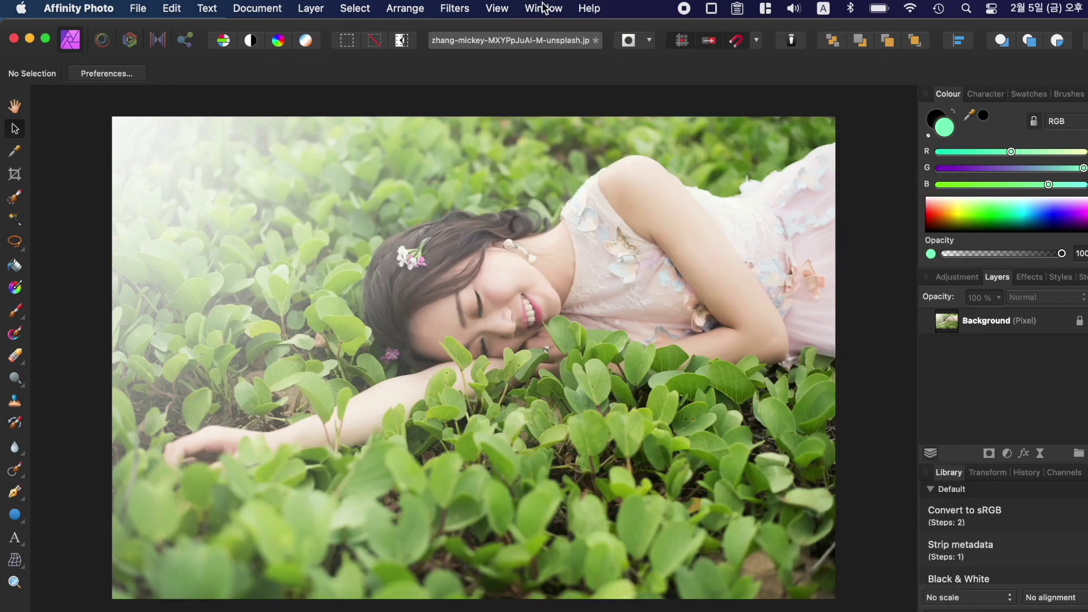
Show the Assets panel beside the Colour panel, enlarge it to fit all the fog overlays, and open its category list.
click(496, 8)
mouse_move(597, 369)
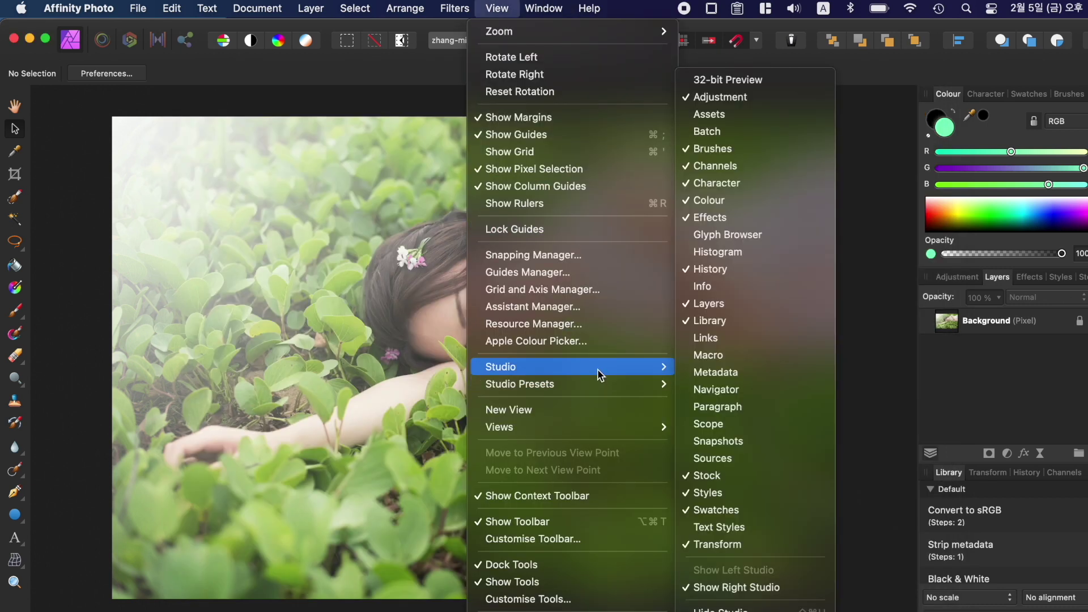
click(743, 120)
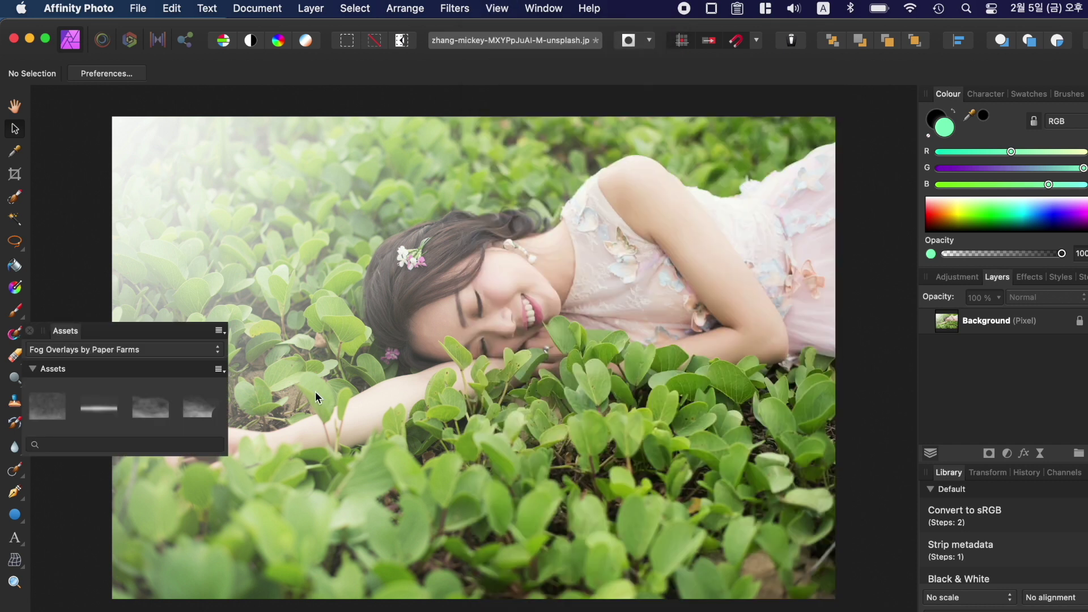
drag(172, 330, 861, 94)
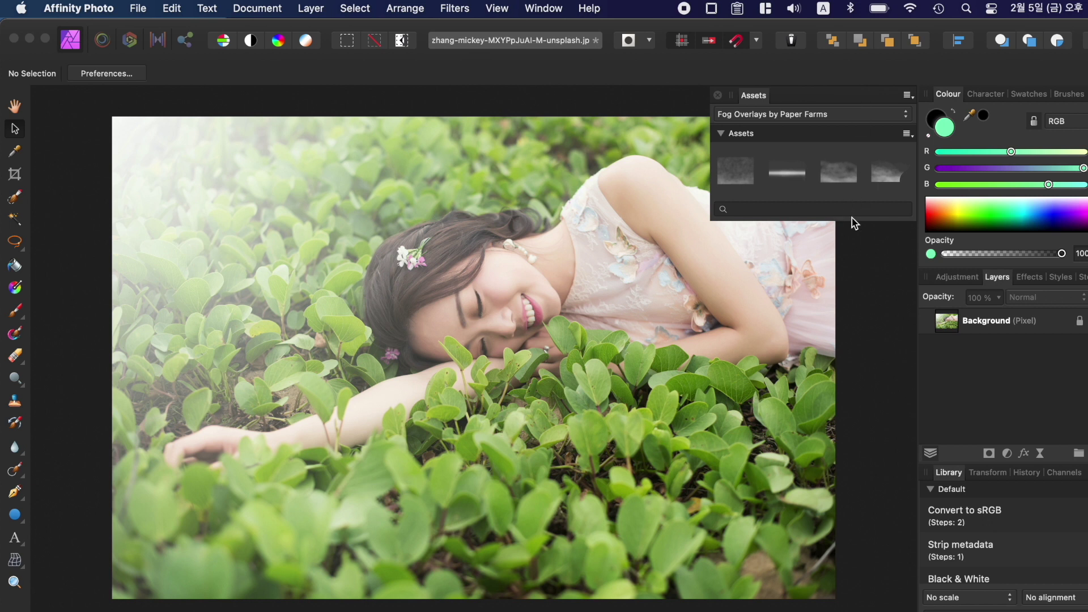
drag(852, 221, 868, 463)
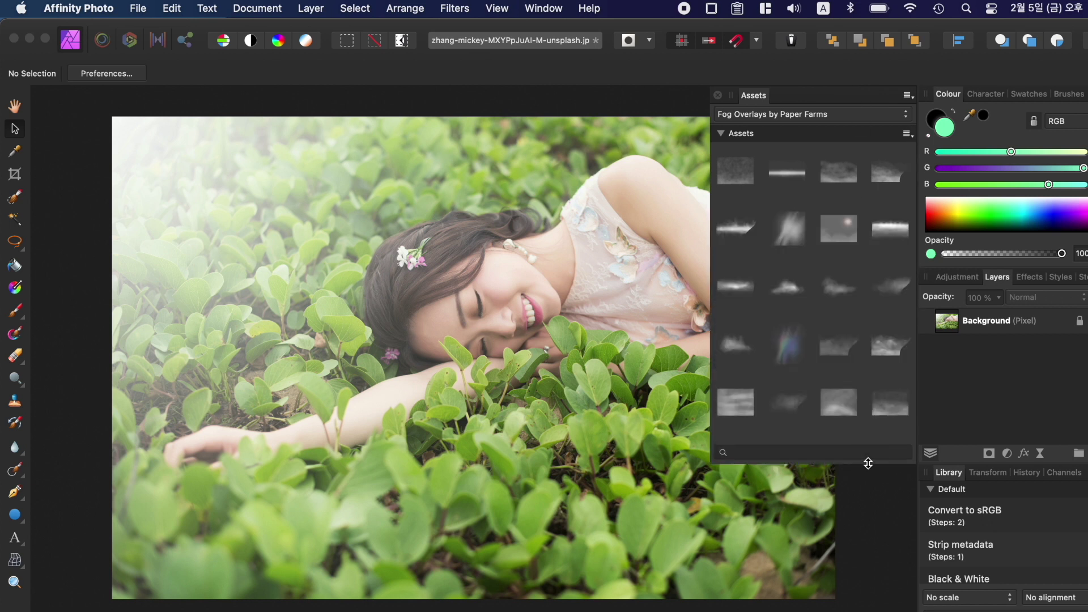
click(815, 112)
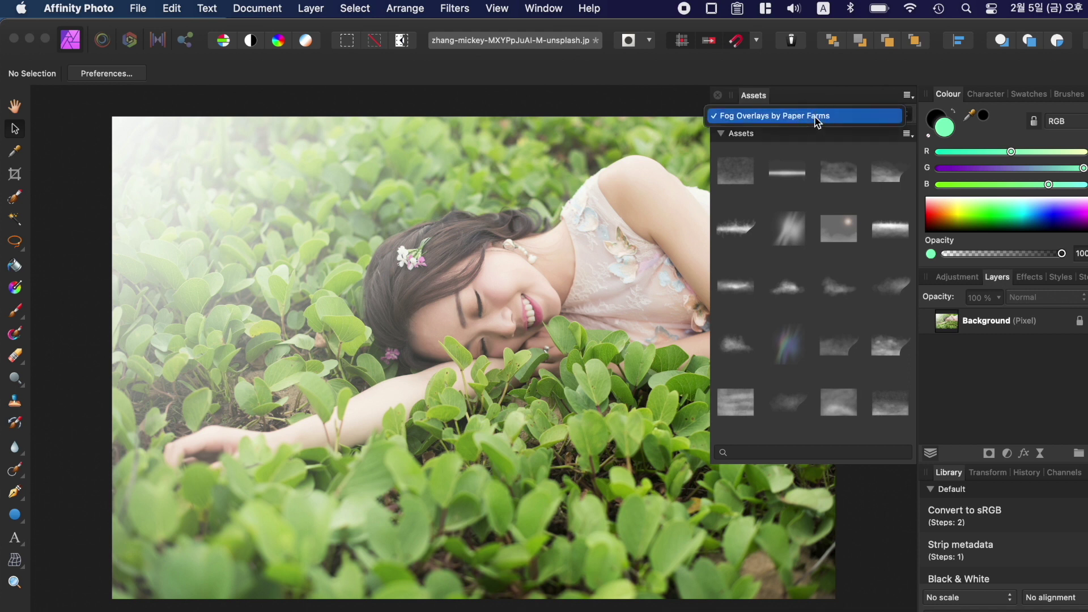
Choose the Fog Overlays by Paper Farms category and place the rainbow light leak overlay over the woman's outstretched hand and forearm.
click(815, 118)
click(815, 118)
click(814, 116)
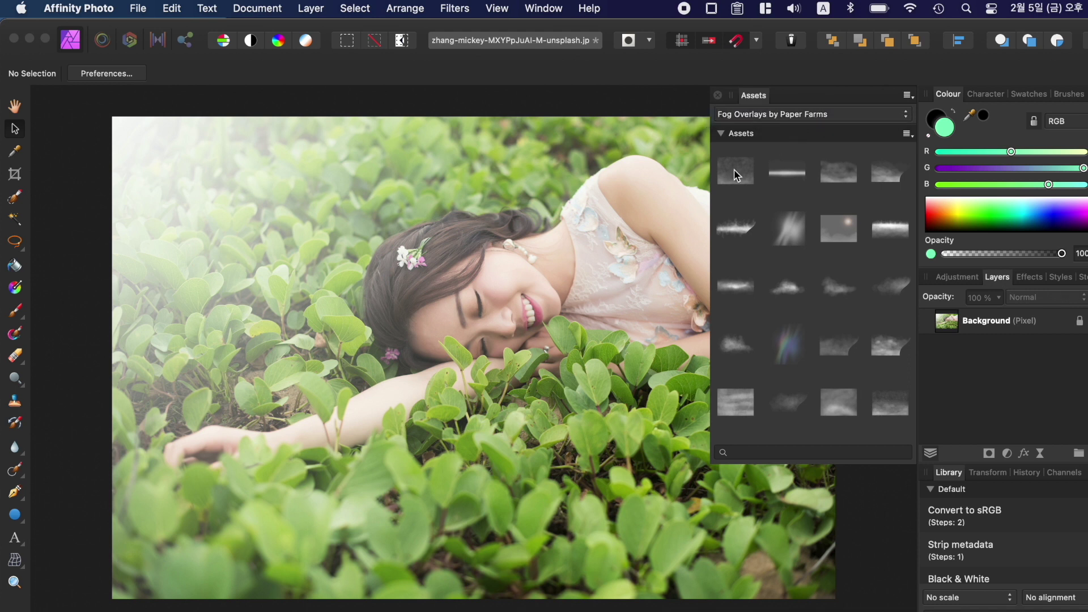
click(617, 247)
drag(788, 346, 277, 366)
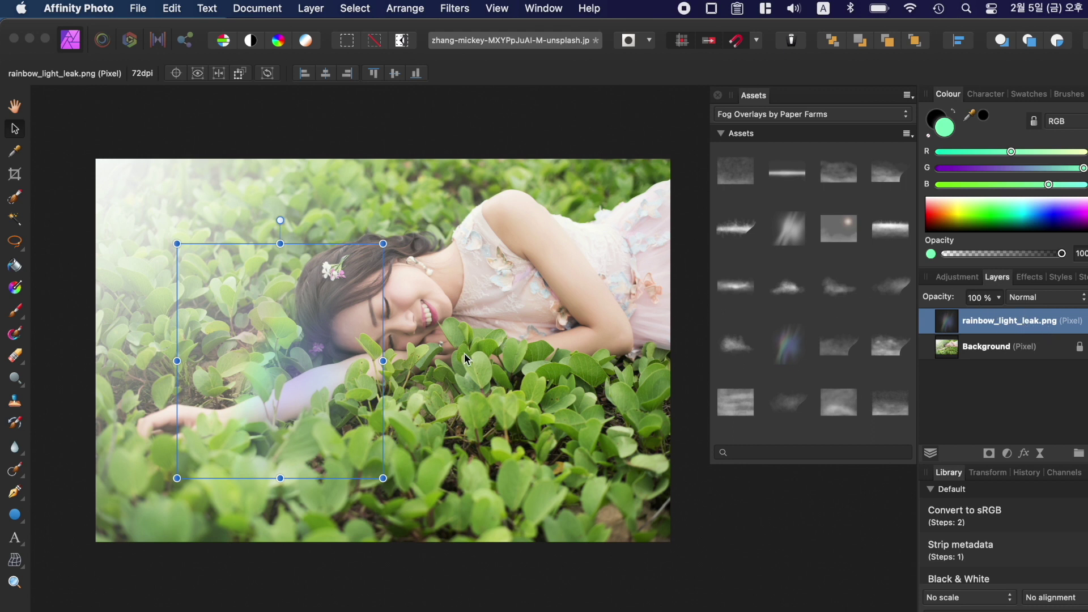
drag(291, 387, 248, 418)
Add the rising plumes overlay along the photo's lower edge and enlarge it to span the full width of the image.
drag(888, 344, 416, 464)
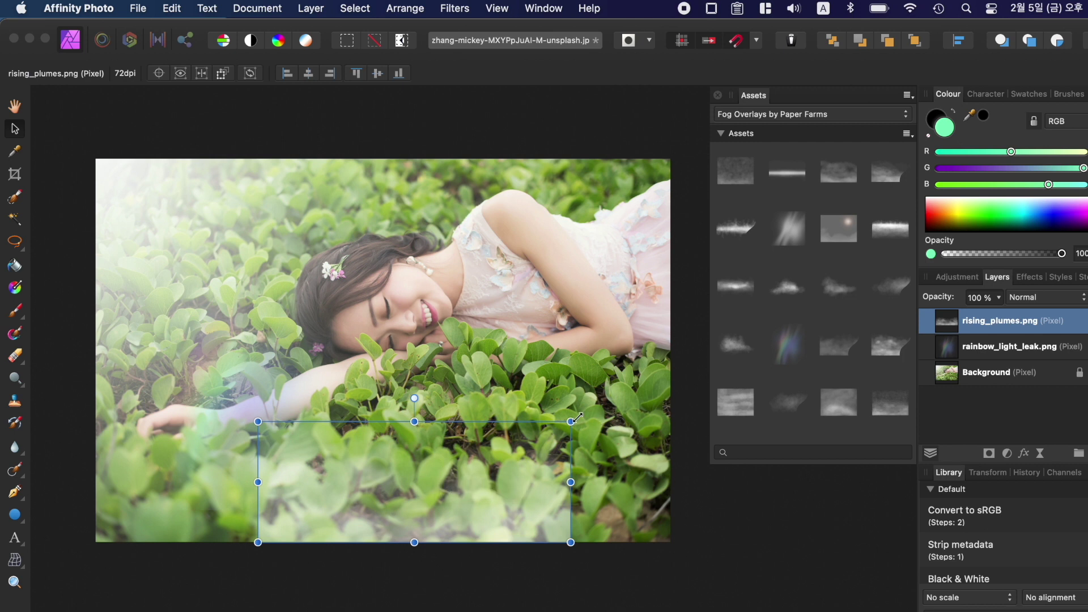
drag(581, 413, 681, 375)
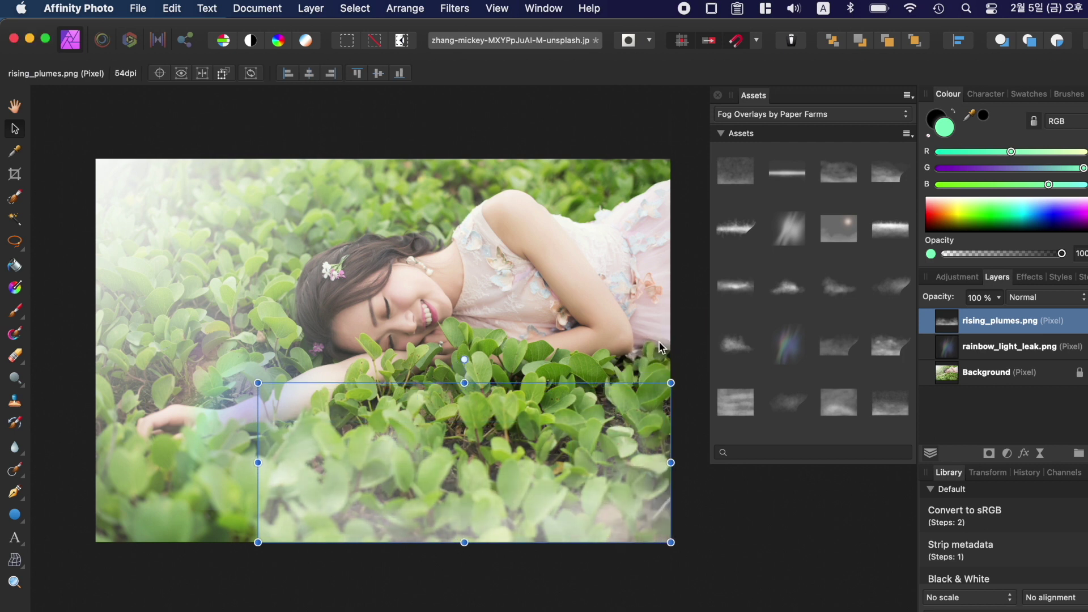
drag(260, 382, 95, 320)
Set the rising plumes layer to Screen blend mode at 47% opacity, deselect it and close the Assets panel.
click(1045, 297)
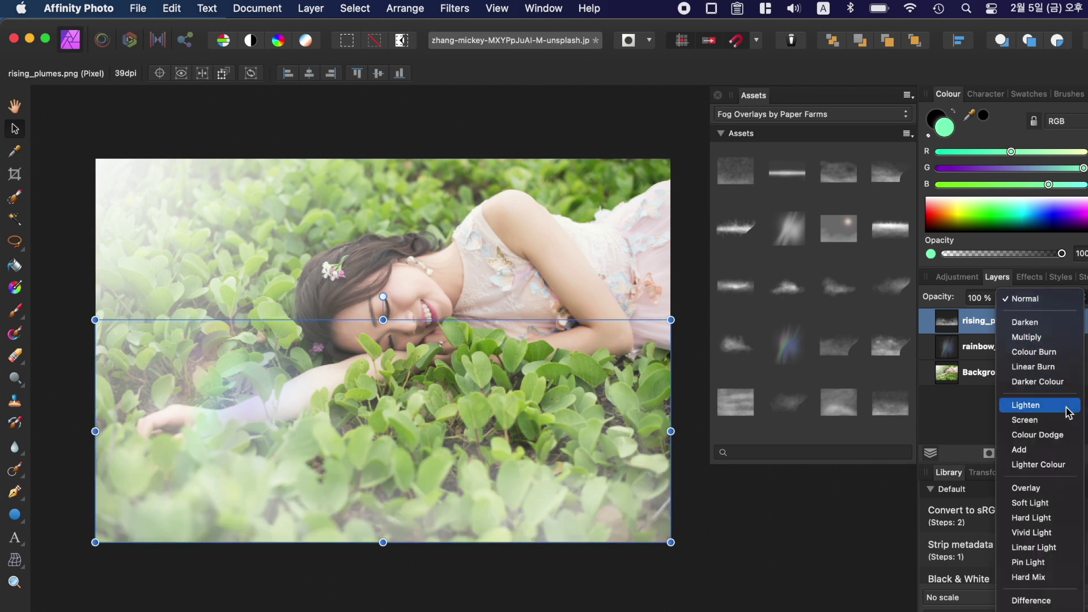
click(1062, 421)
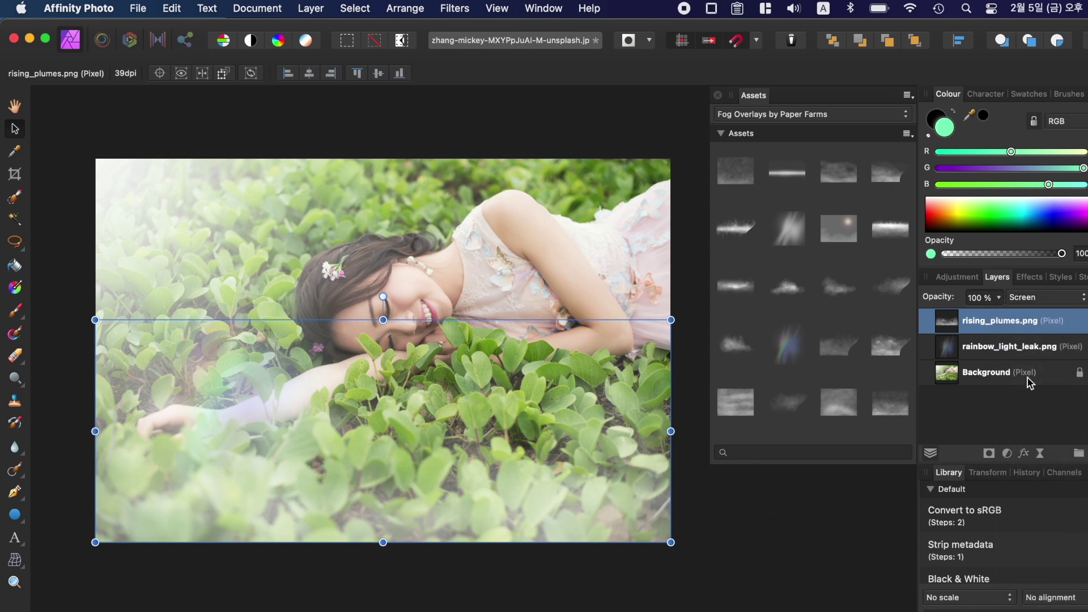
click(998, 299)
drag(998, 319, 929, 308)
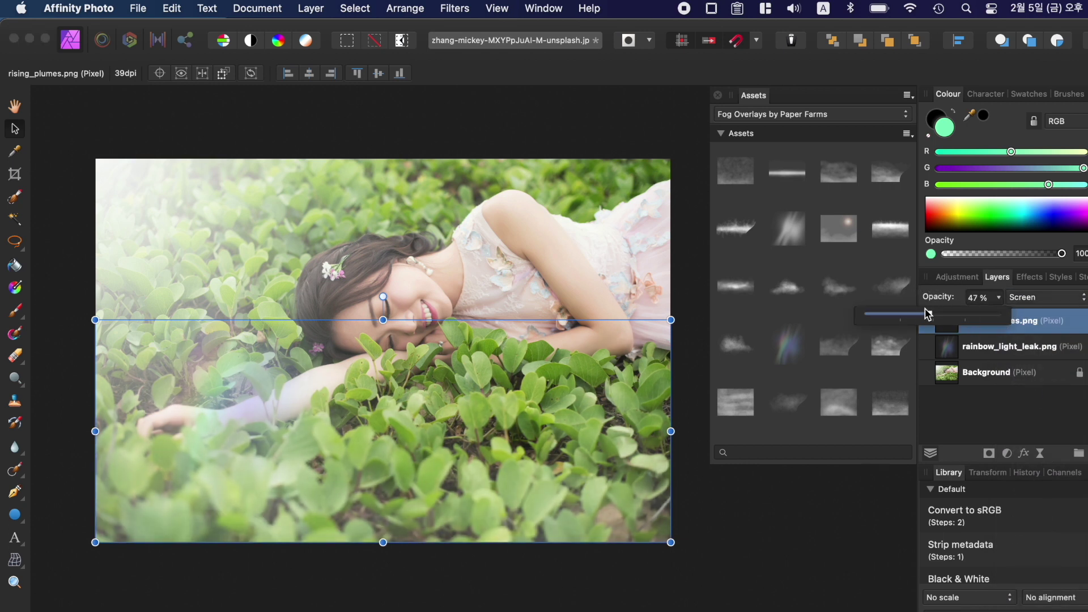
click(980, 419)
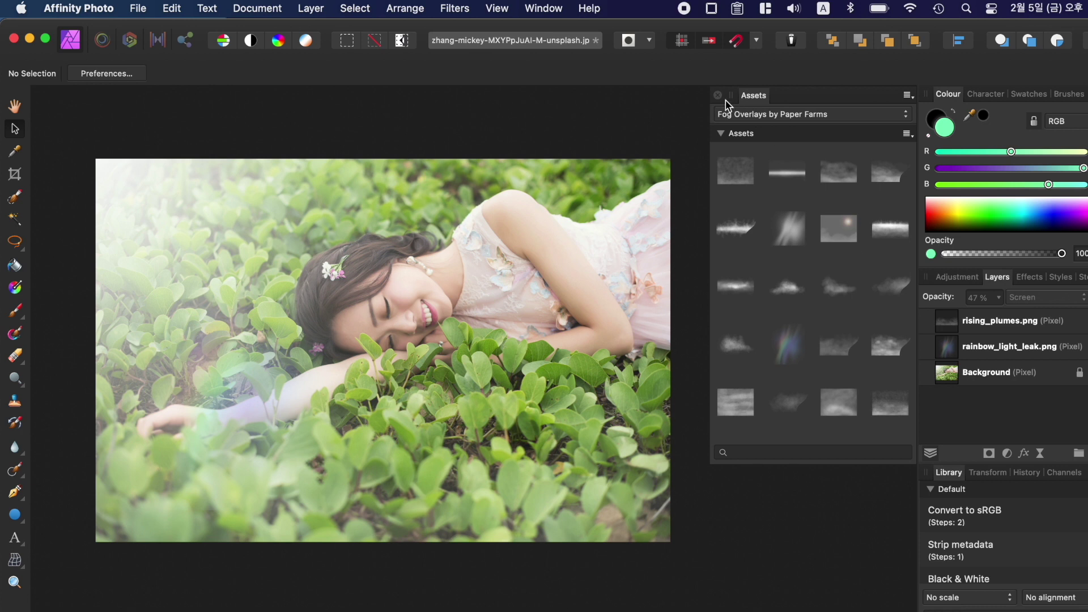
click(718, 95)
Select both overlay layers to compare the photo with and without them, and view the deselected result enlarged.
click(1033, 335)
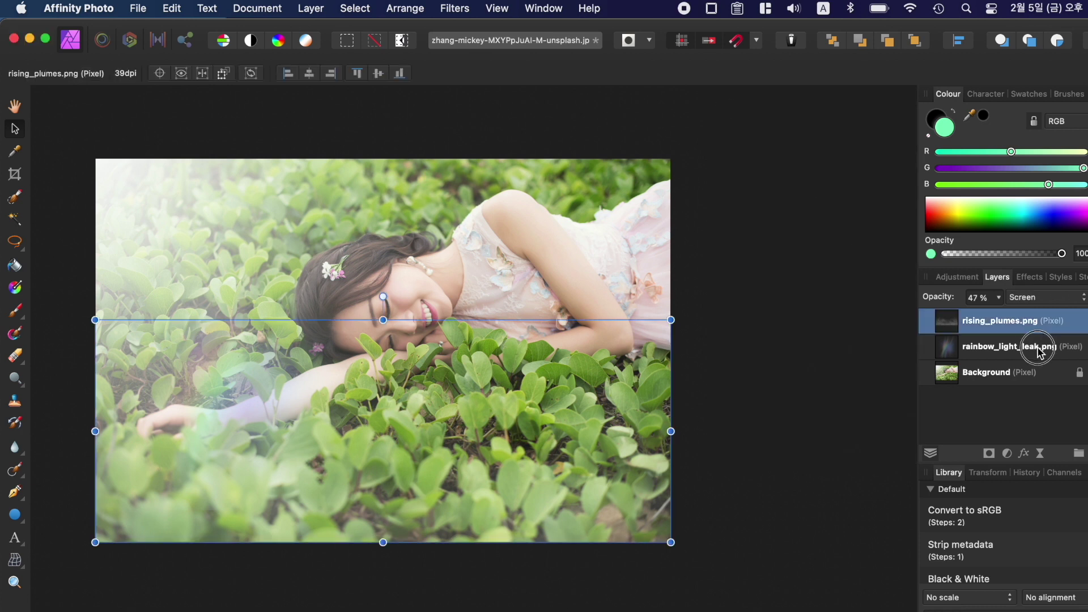
shift+click(1040, 347)
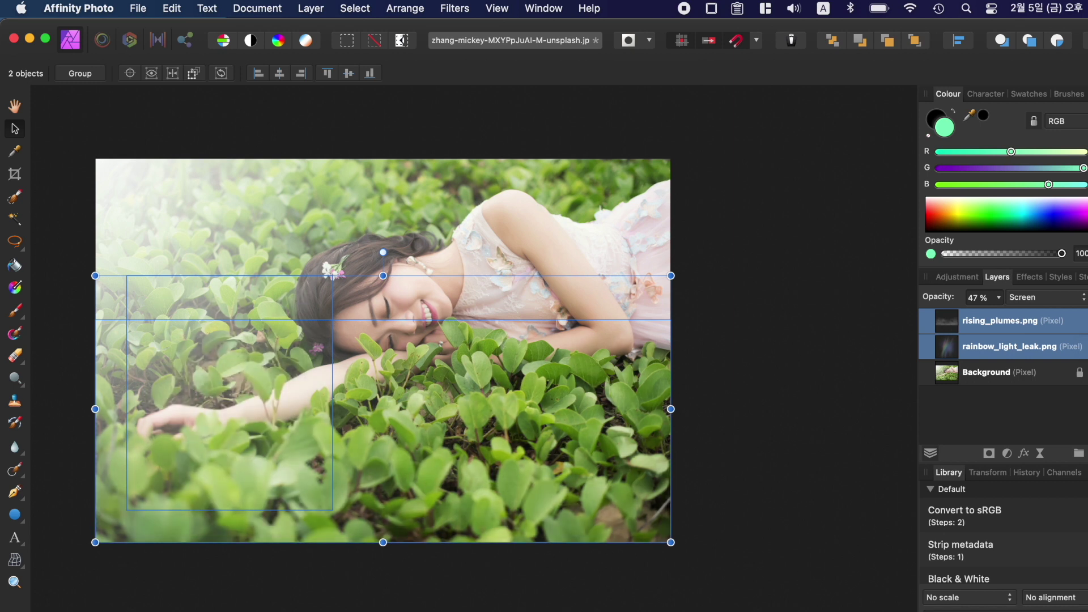
click(860, 335)
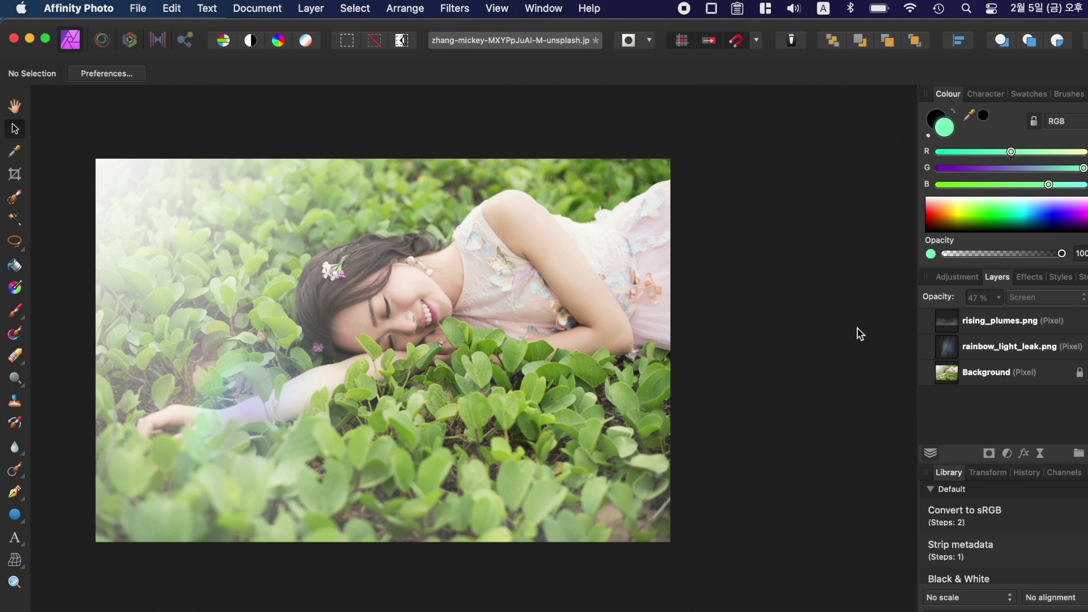
key(super+equal)
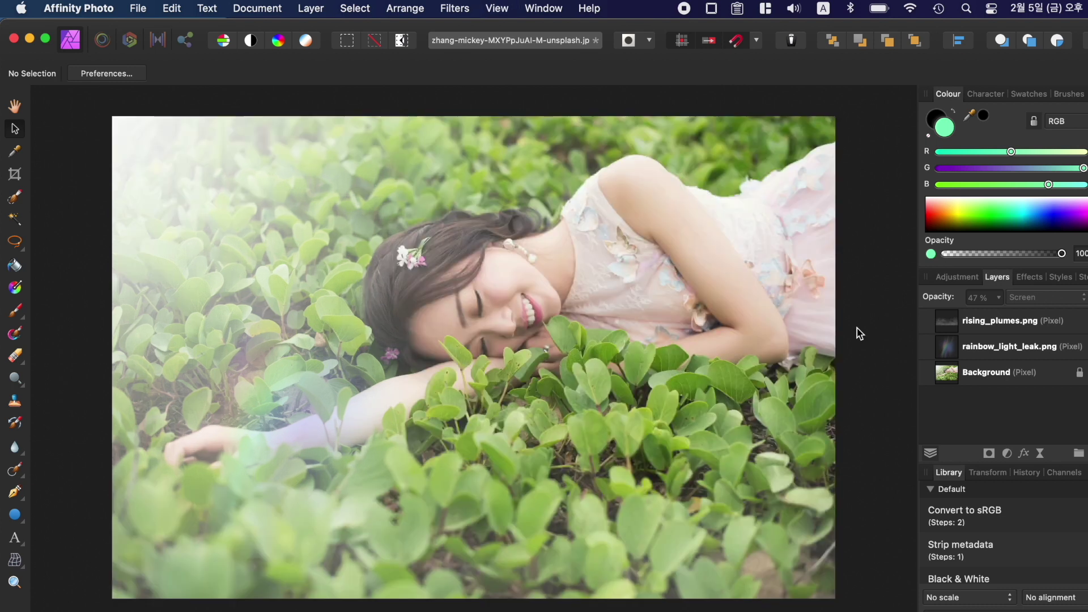